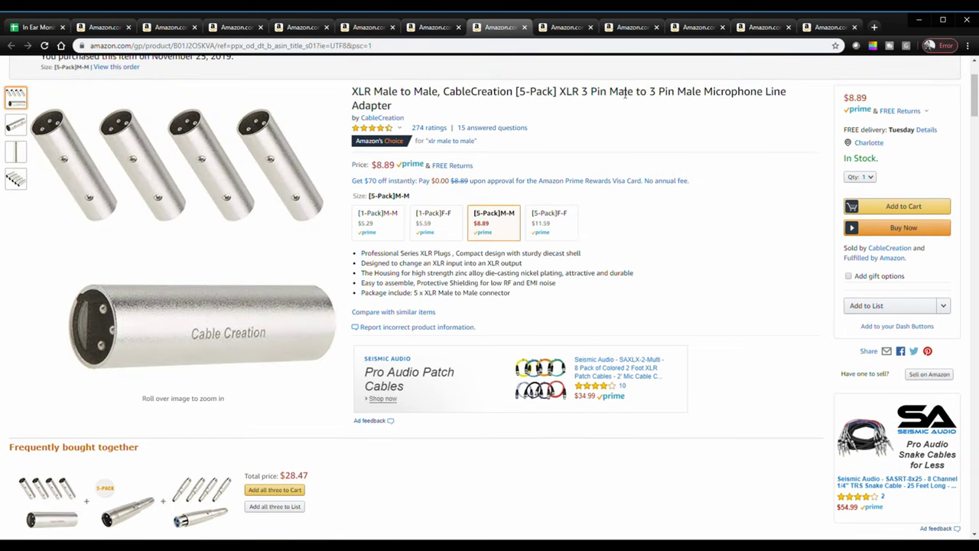
Step: Compare the CableCreation female-to-female and male-to-male XLR adapter listings with the ART P16 XLR Balanced Patchbay listing
click(694, 29)
click(647, 29)
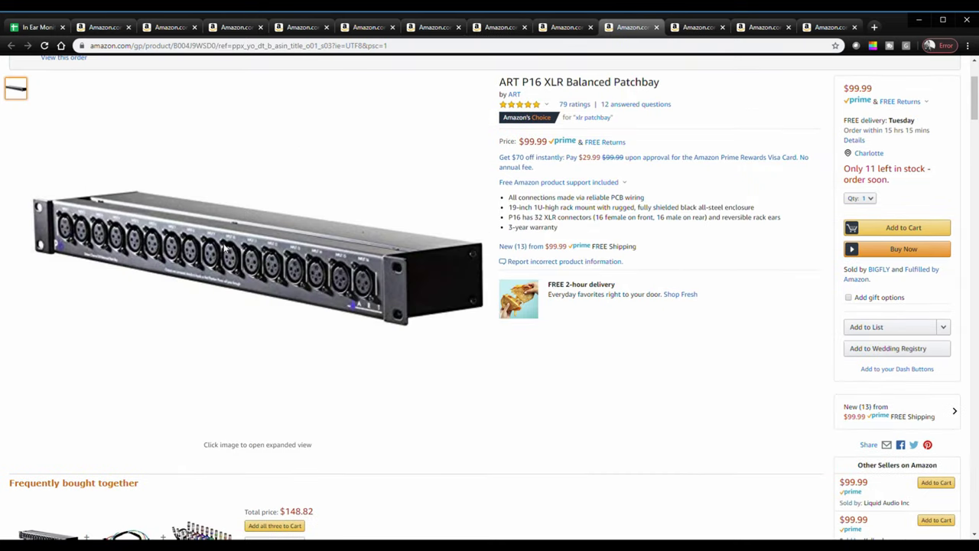
click(438, 29)
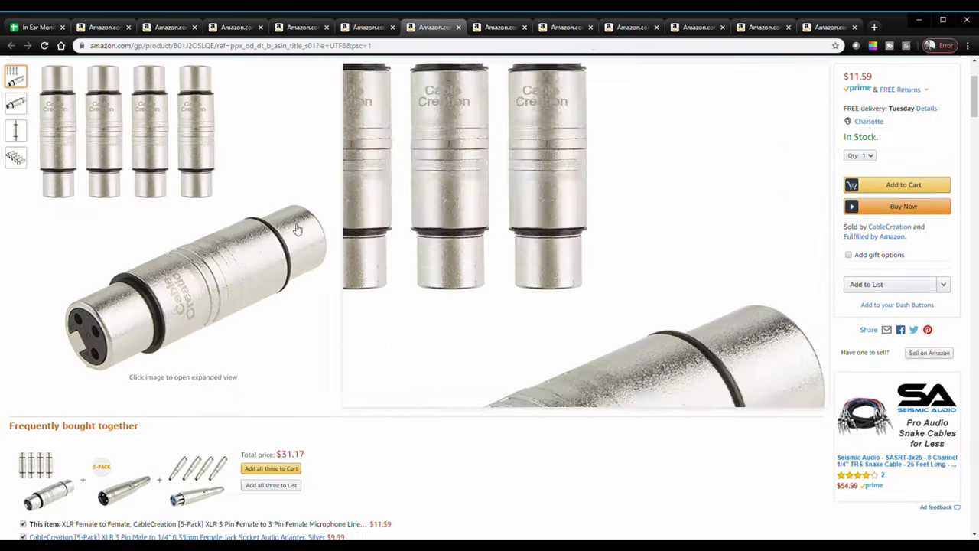
click(501, 28)
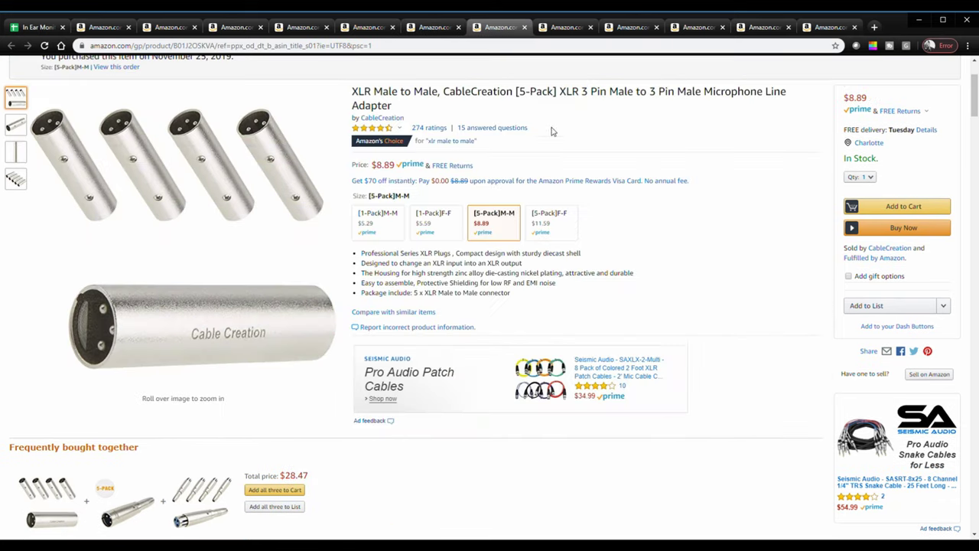
click(626, 34)
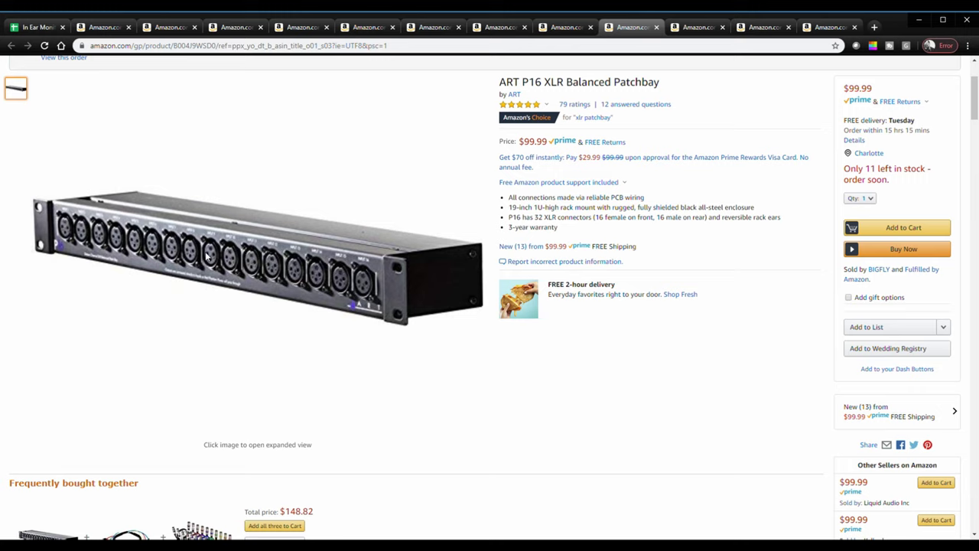
Step: Find the Patch Cables entry in the cost sheet and view the Peavey 1/4 inch and CableCreation XLR cable listings on Amazon
click(32, 28)
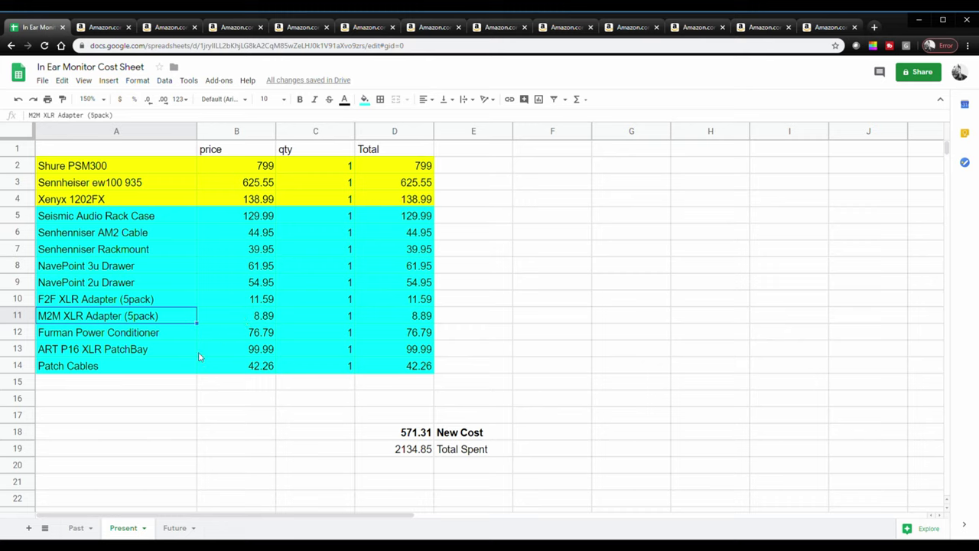
click(155, 368)
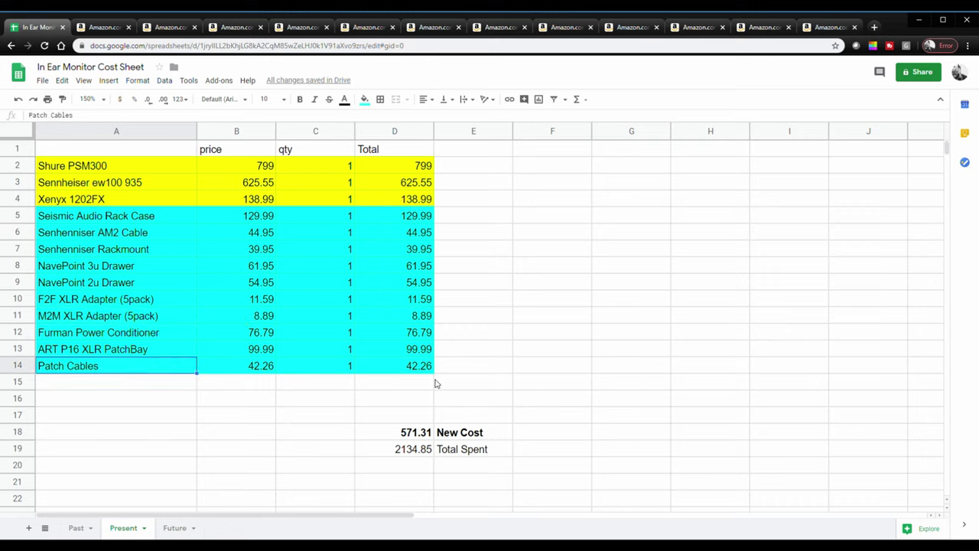
click(697, 29)
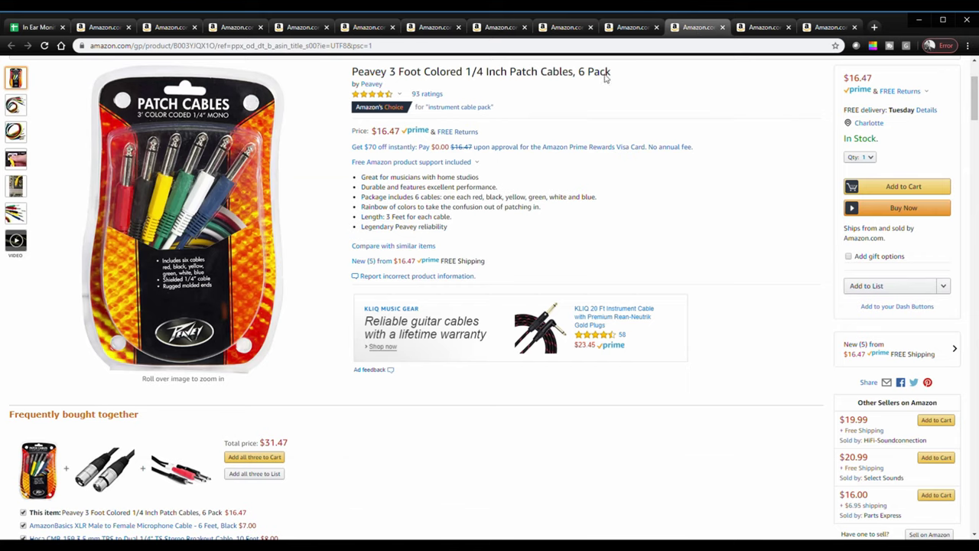
click(765, 27)
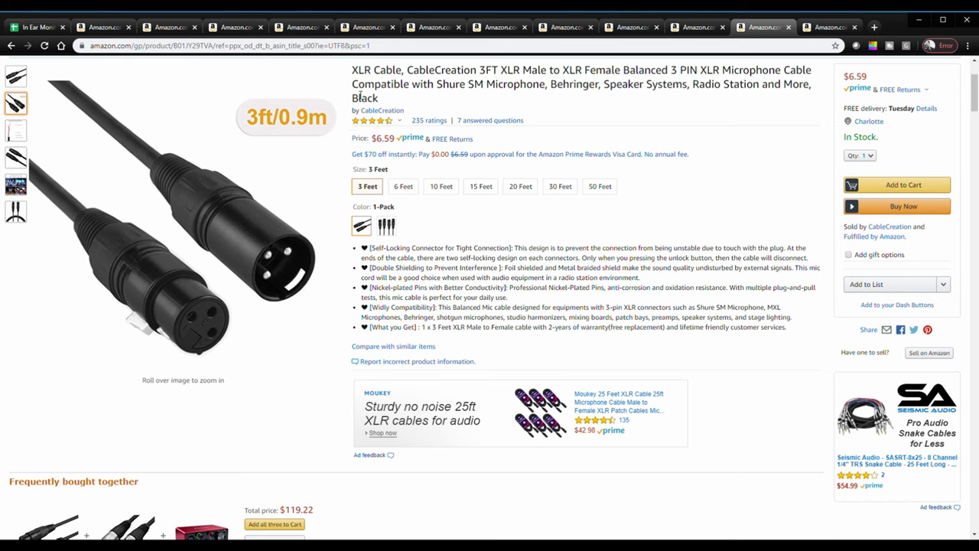
Step: Check the Patch Cables price in the cost sheet against the Peavey 6-pack and CableCreation 3 ft XLR cable listings
click(28, 32)
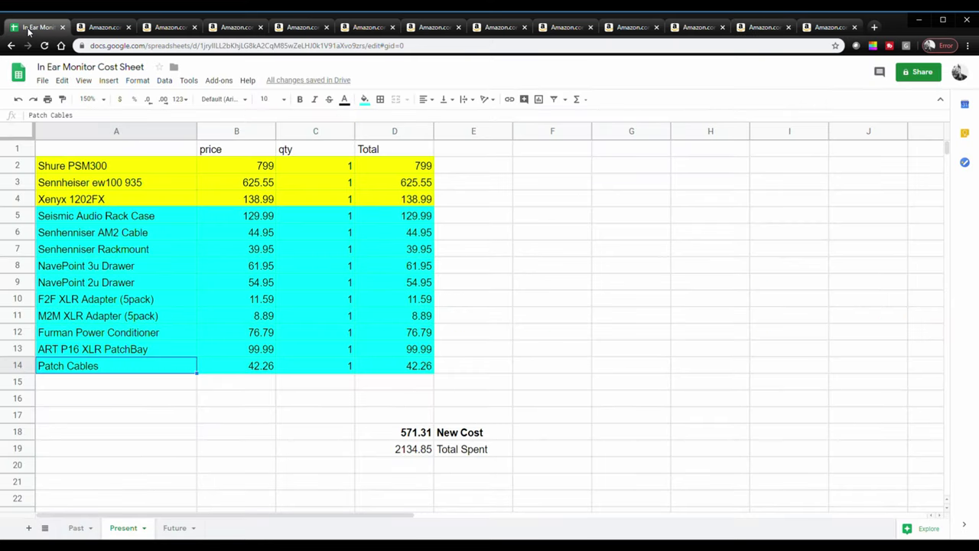
click(250, 370)
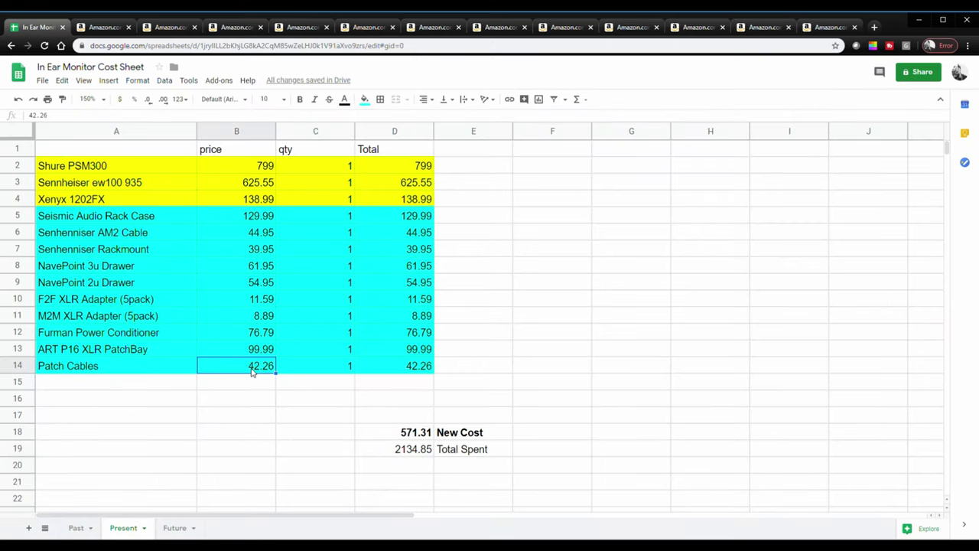
click(697, 28)
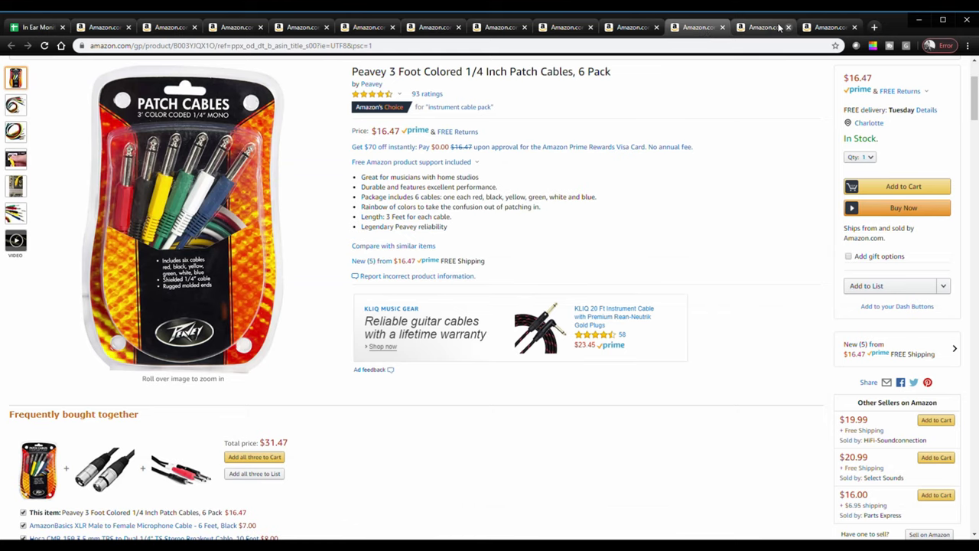
click(761, 27)
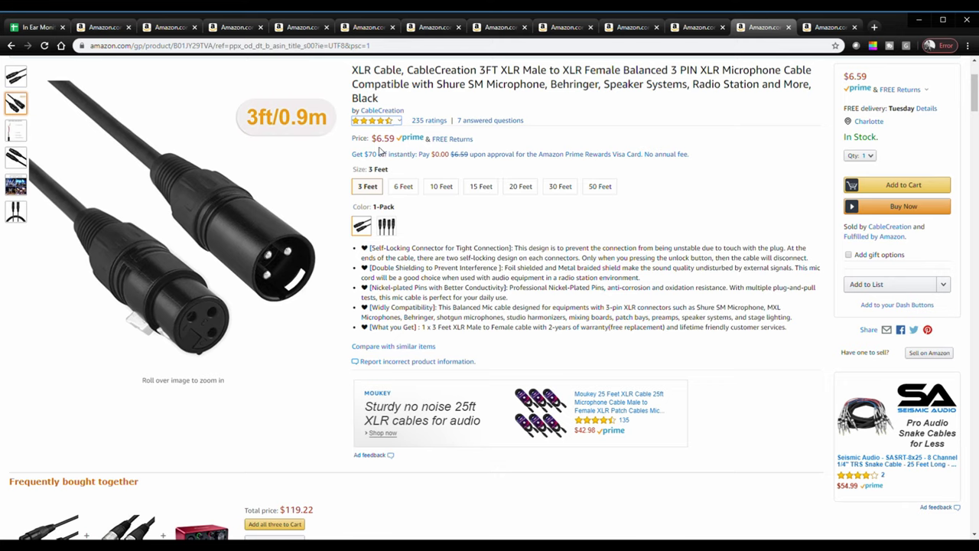
Step: Find the Furman Power Conditioner in the cost sheet and inspect the front and rear product photos on its Amazon listing
click(42, 29)
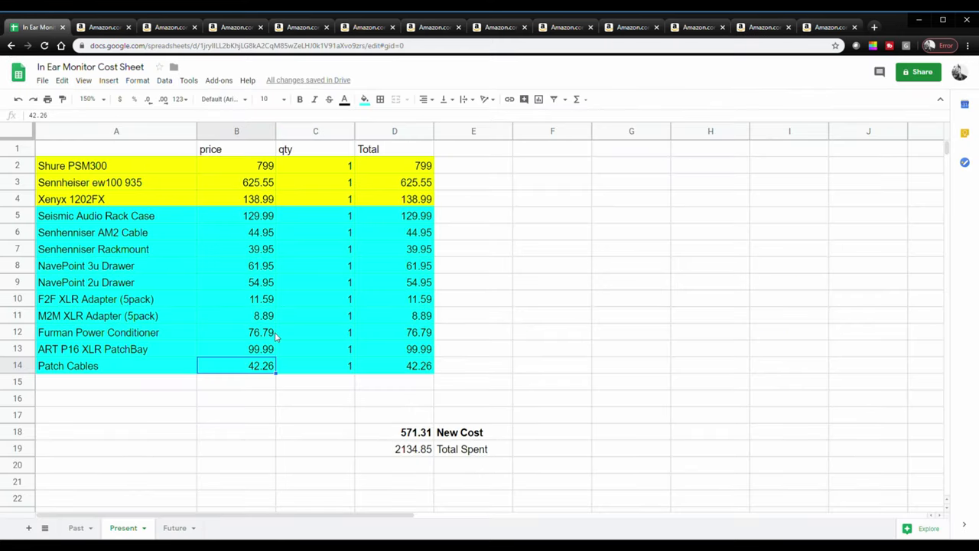
click(116, 302)
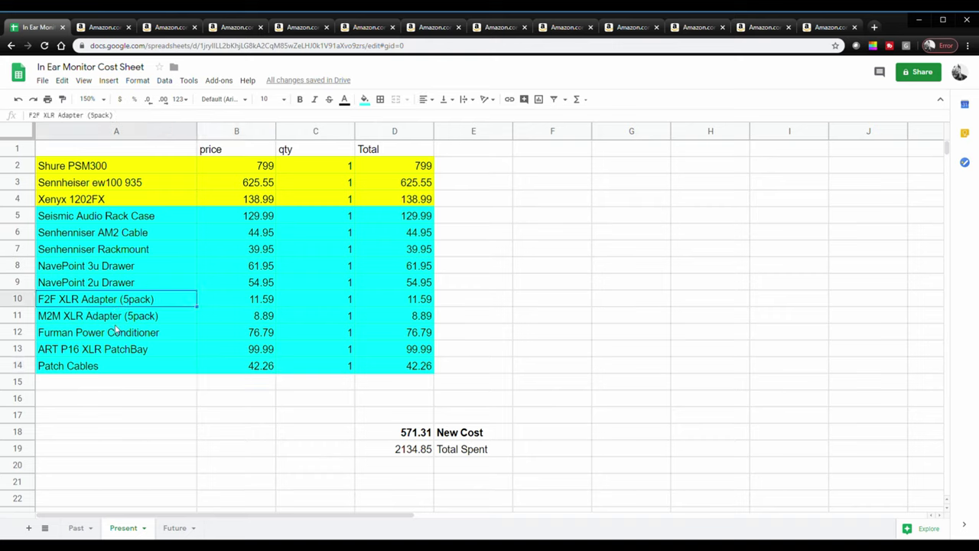
click(115, 335)
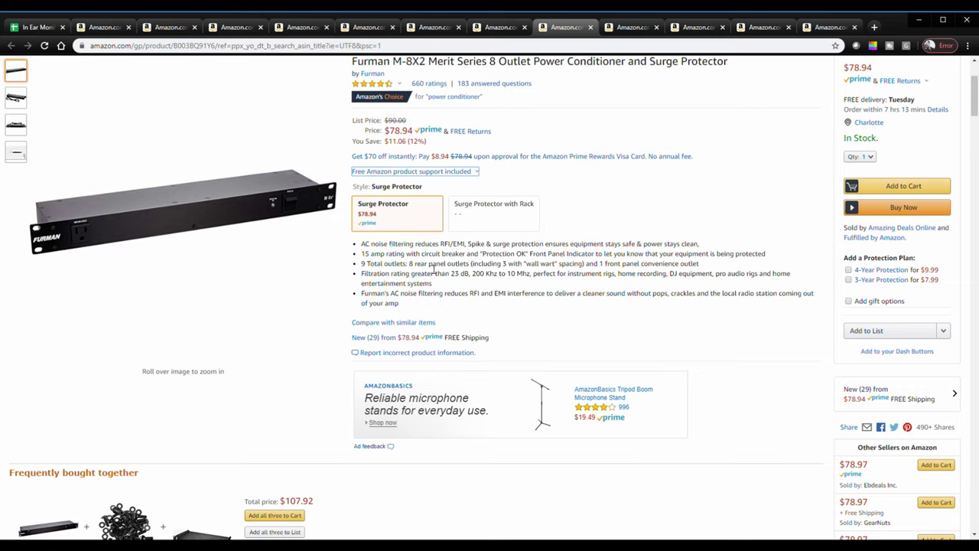
mouse_move(339, 294)
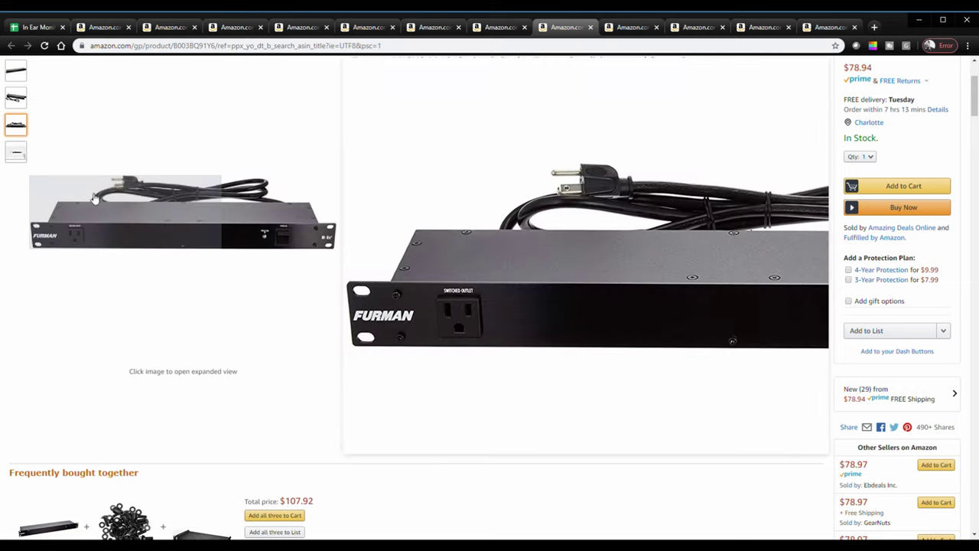
mouse_move(192, 222)
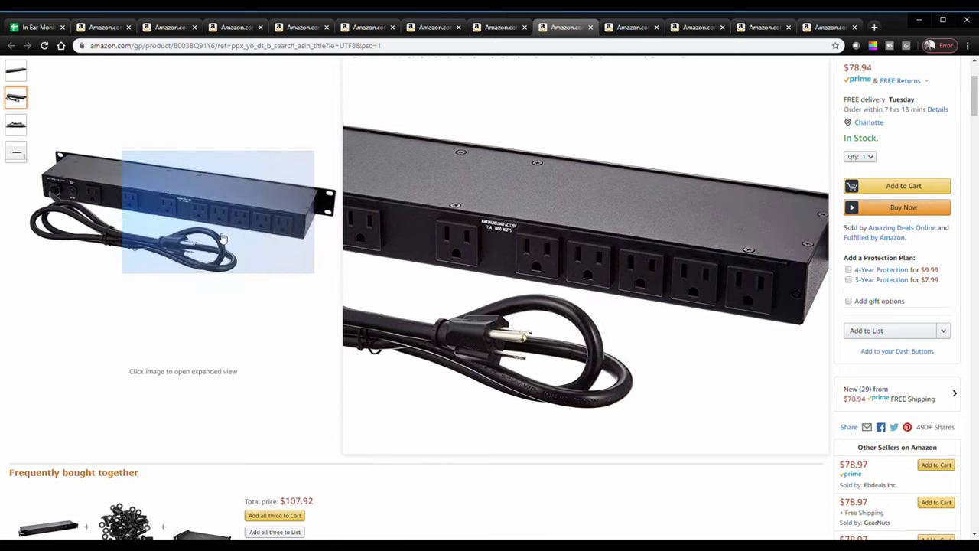
Step: Compare the Total Spent in the Past sheet with the costs in the Present sheet of the In Ear Monitor Cost Sheet
click(29, 29)
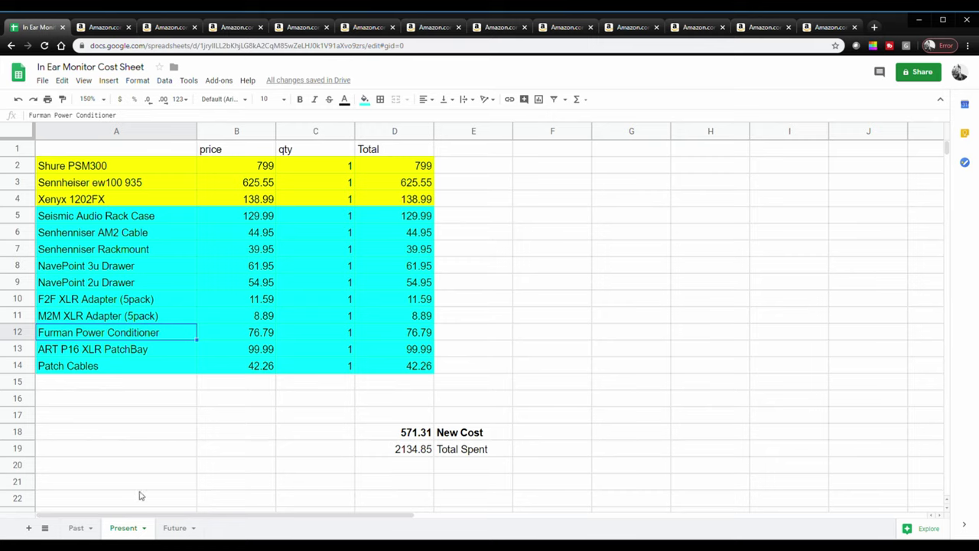
click(76, 528)
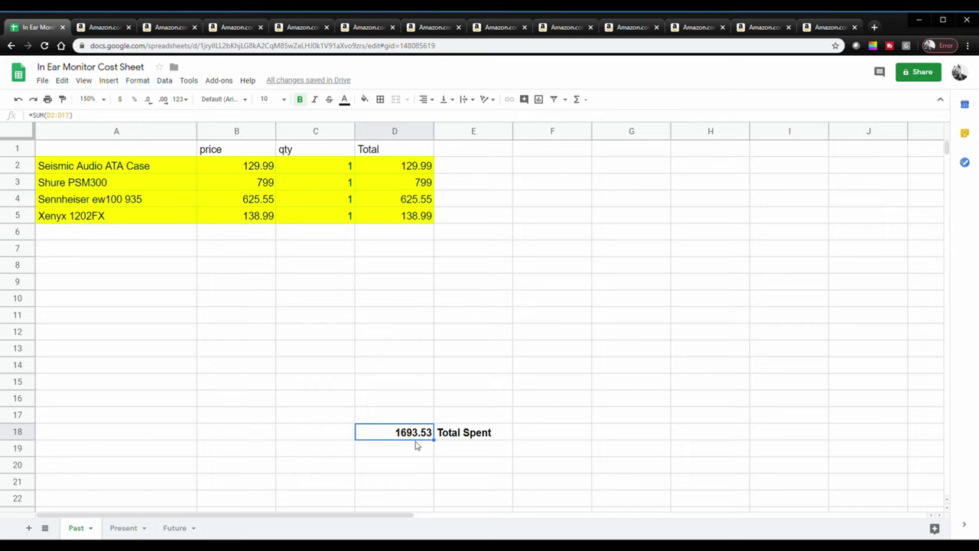
click(124, 528)
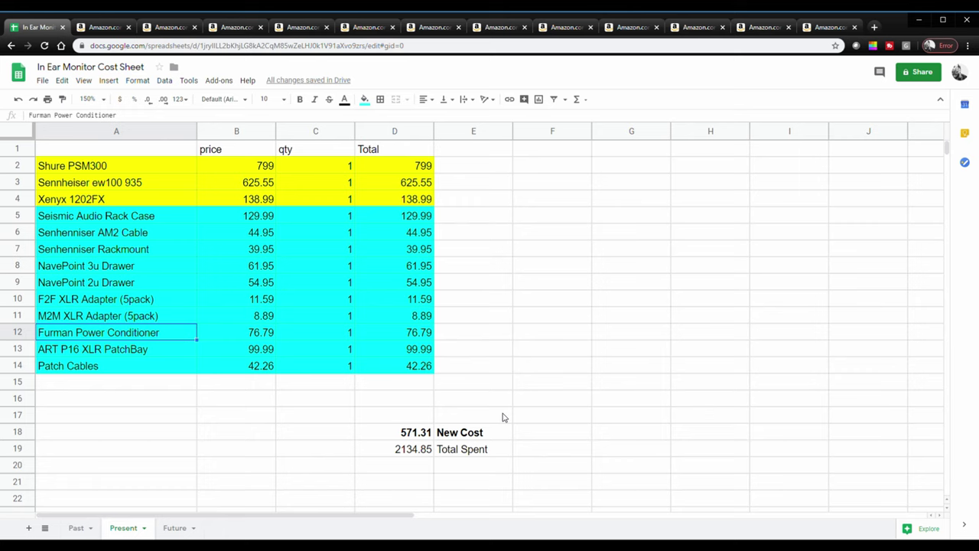
Step: Review the Peavey patch cable, CableCreation XLR cable and ART P16 patchbay listings against the items in the Present sheet
click(761, 26)
click(696, 27)
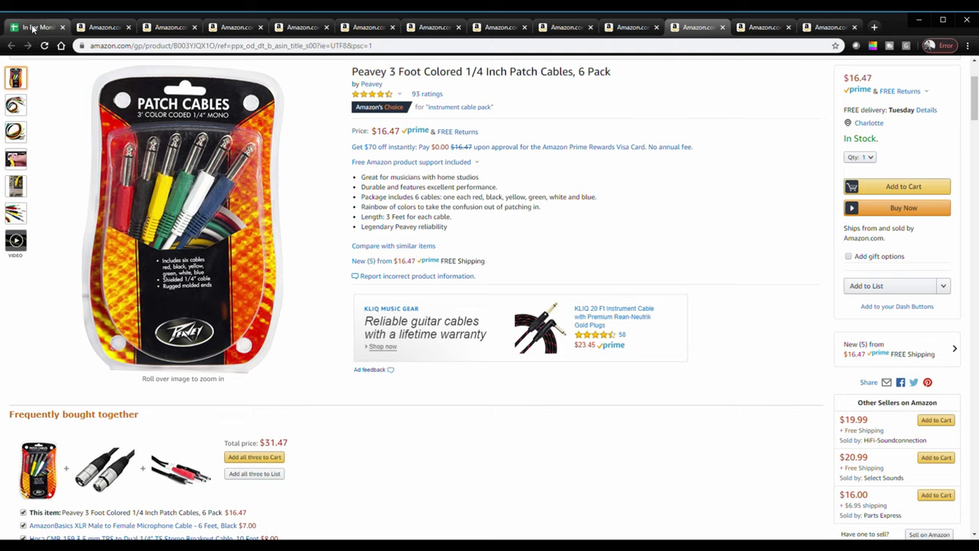
click(33, 29)
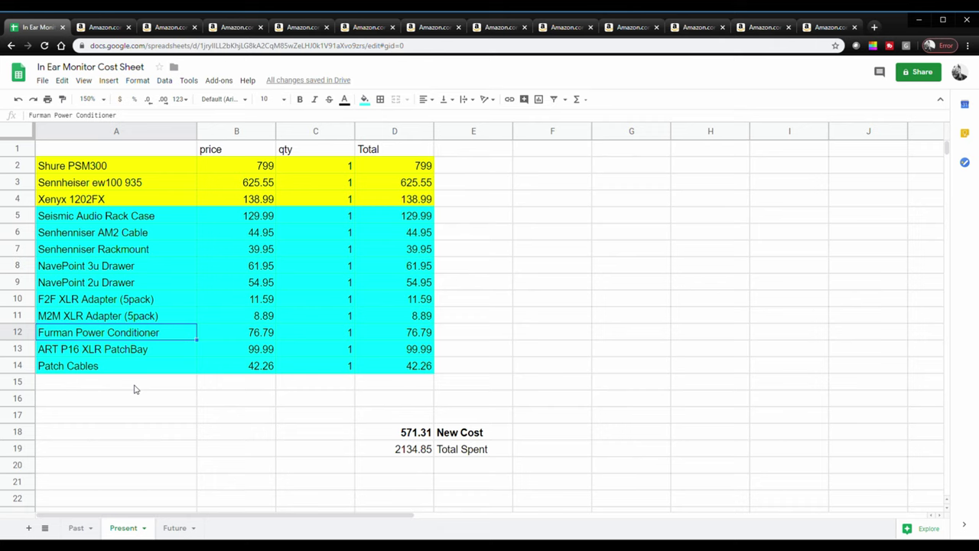
click(761, 27)
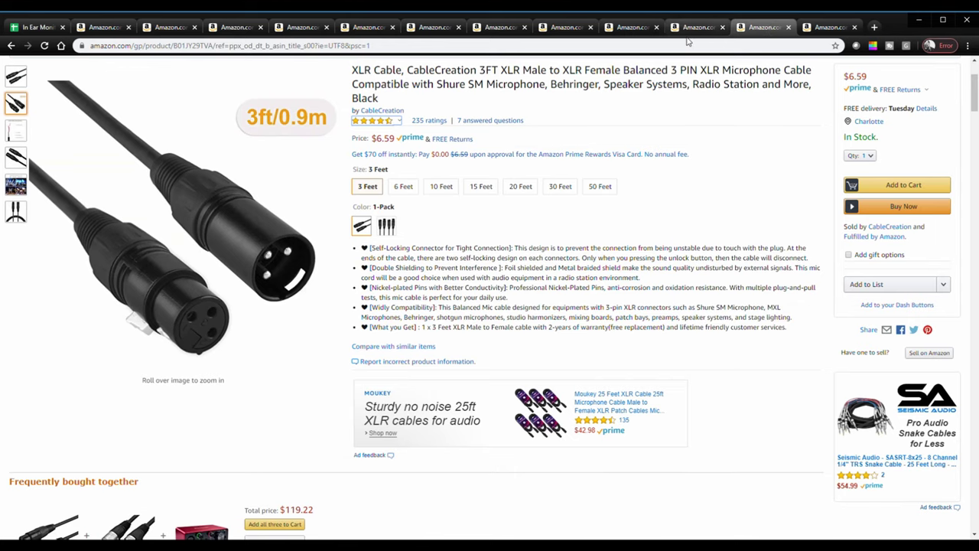
click(641, 29)
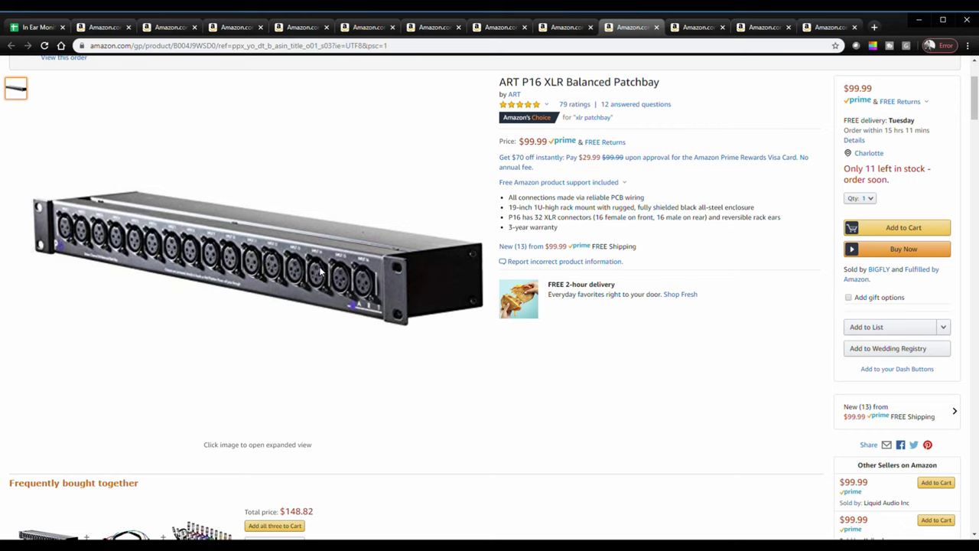
Step: Examine the Total Spent cells in the Present and Future sheets of the cost spreadsheet
click(39, 28)
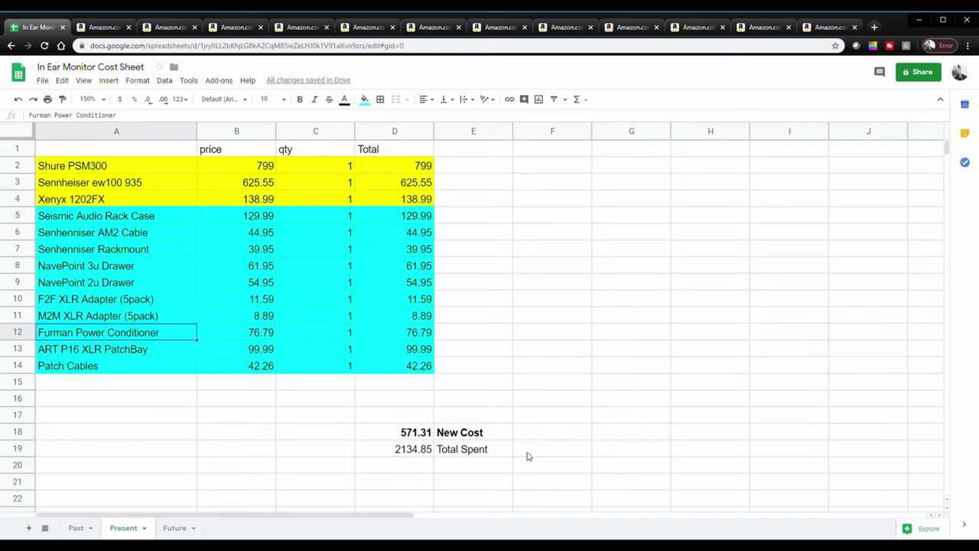
click(399, 454)
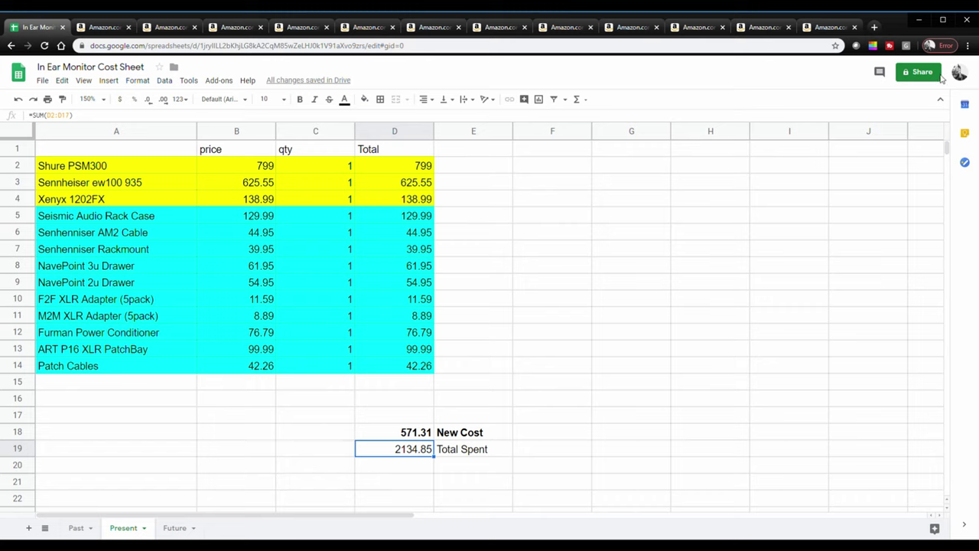
key(ctrl+Page_Down)
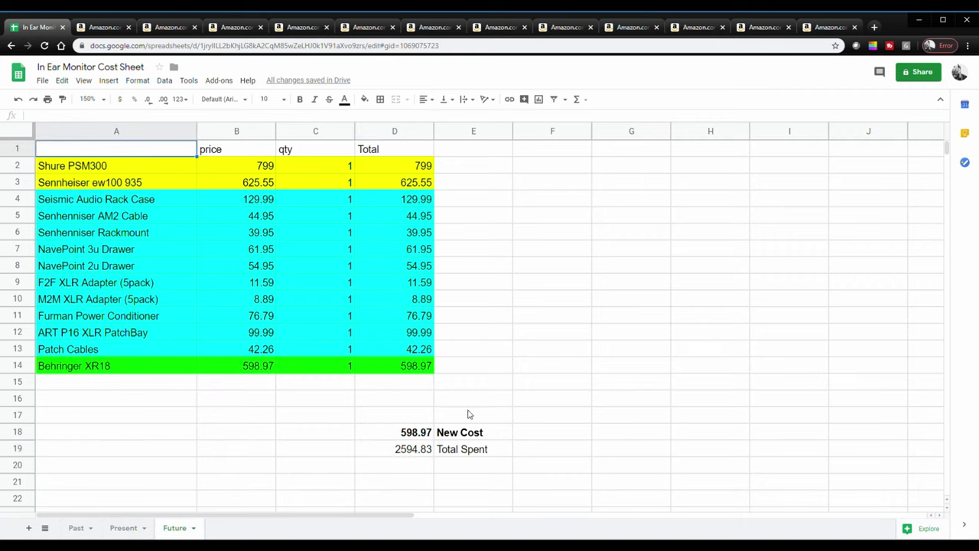
click(411, 453)
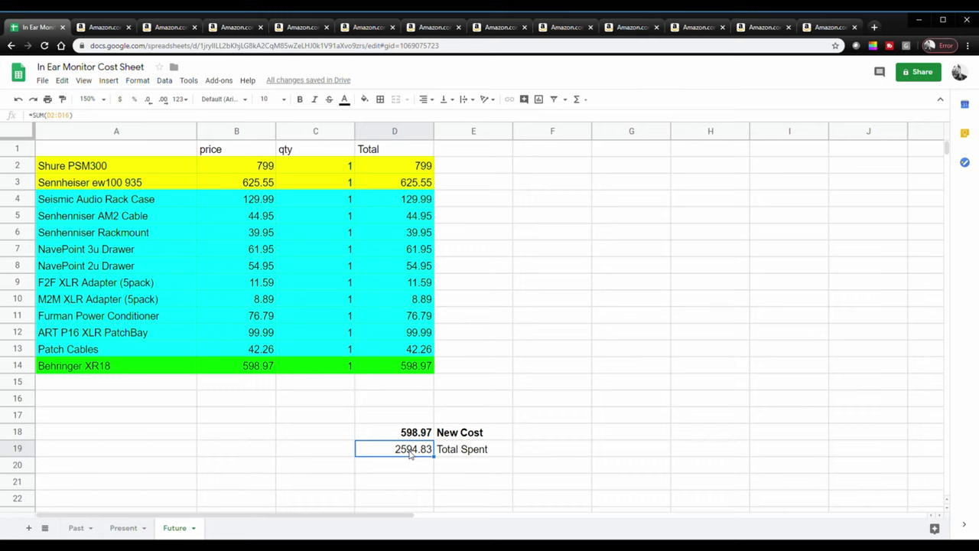
click(466, 386)
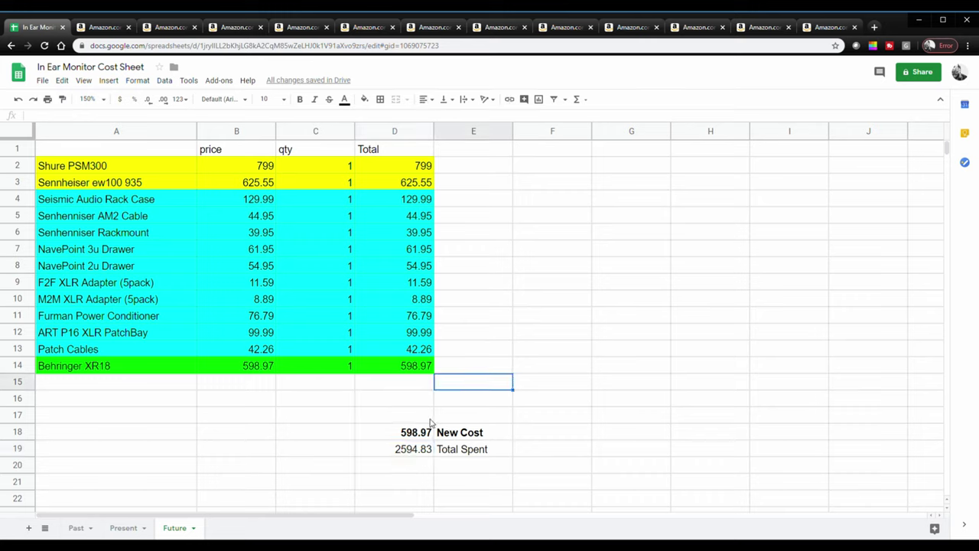
click(132, 529)
click(176, 528)
Step: Review the Behringer XR18 listing against the NavePoint 2U and 3U drawer listings, and return to the Future cost sheet
click(116, 366)
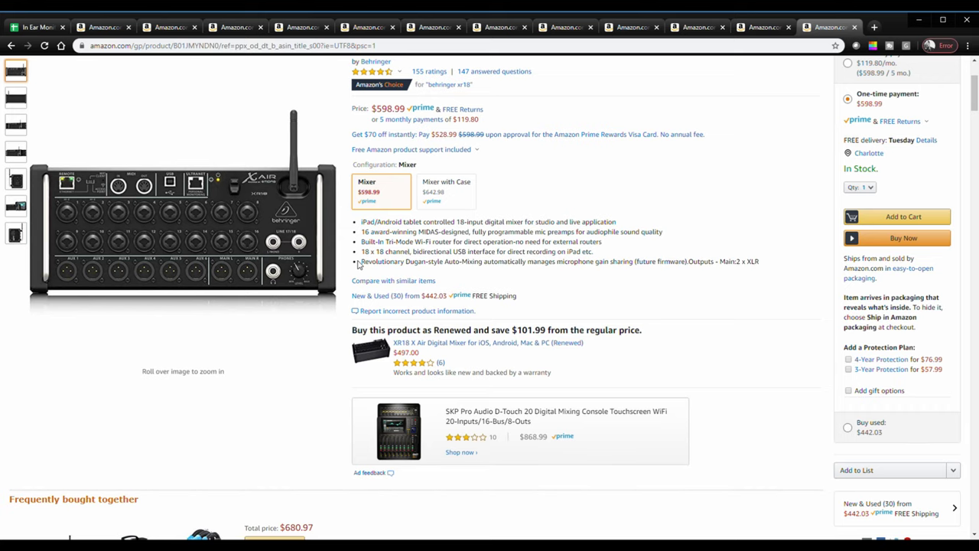
mouse_move(165, 241)
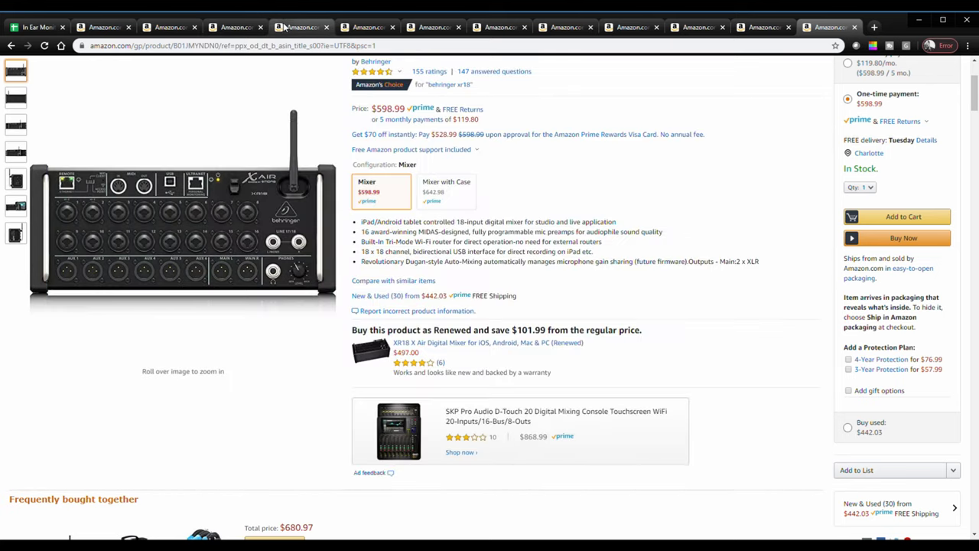
click(298, 28)
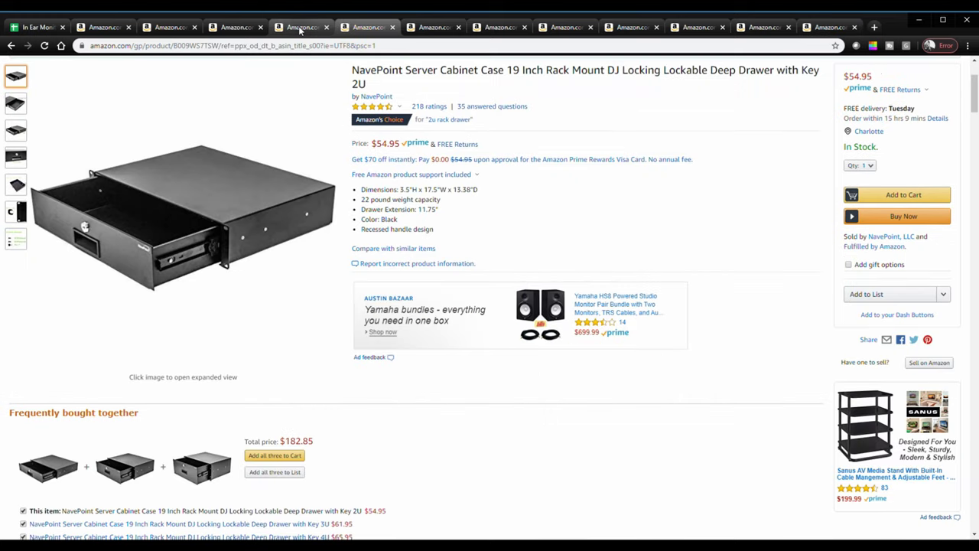
click(301, 29)
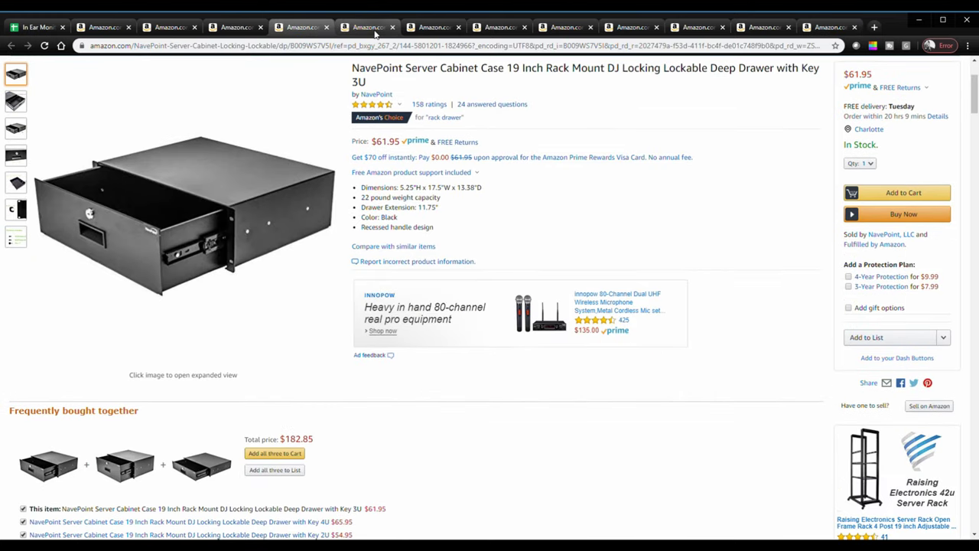
click(828, 28)
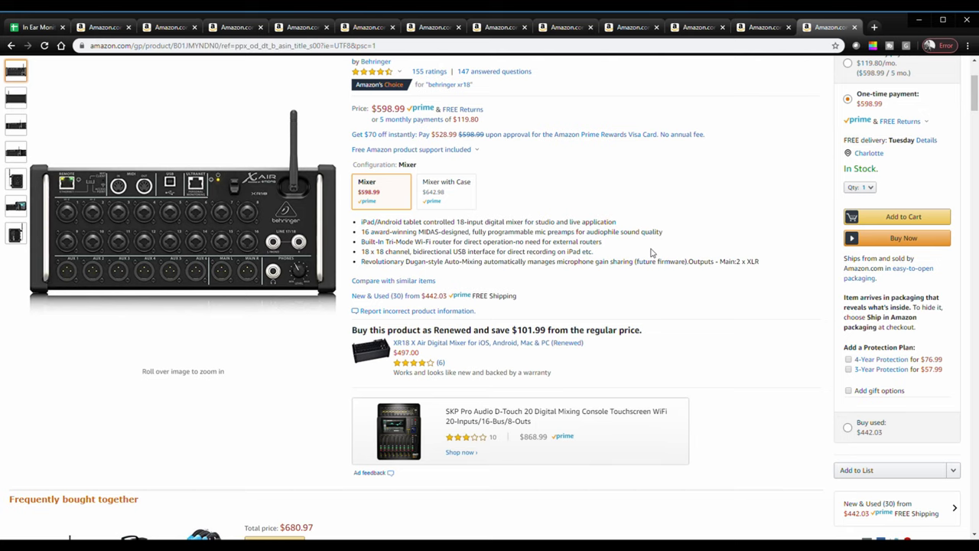
click(32, 27)
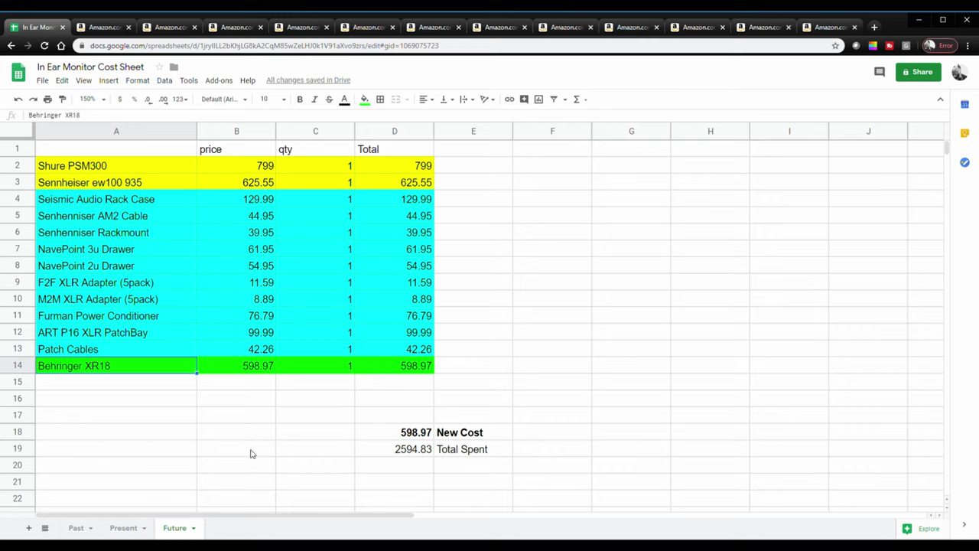
Step: Review the Seismic Audio ATA Case entry in the Past sheet and the Xenyx 1202FX entry in the Present sheet
click(77, 527)
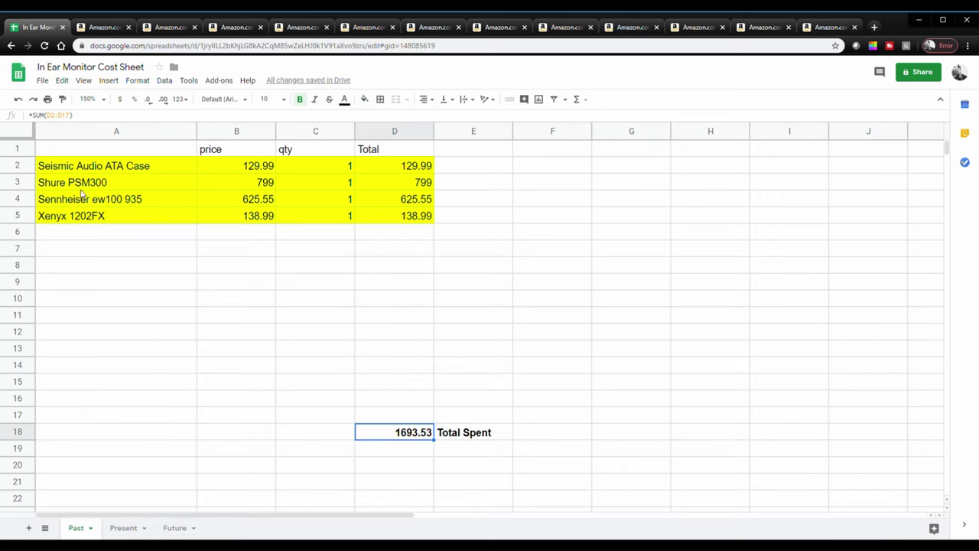
click(163, 170)
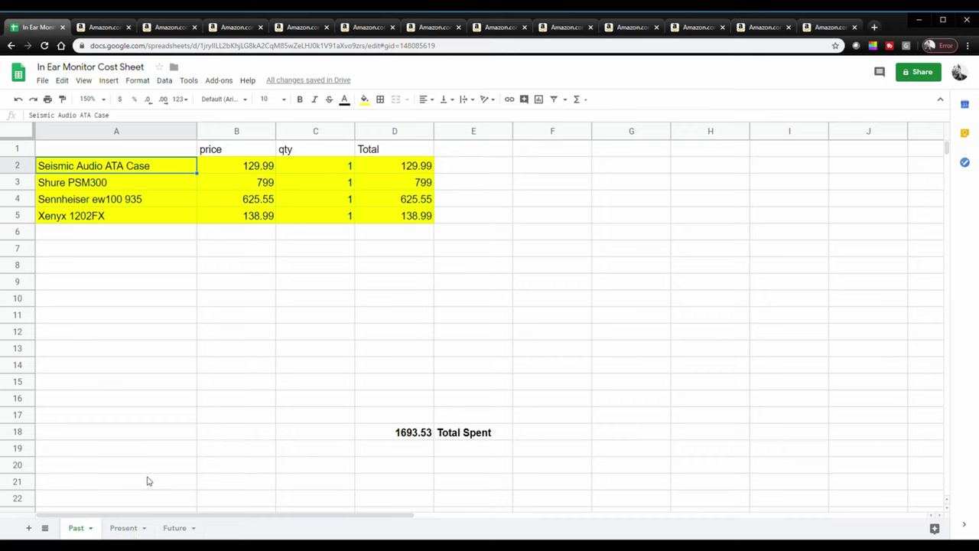
click(116, 528)
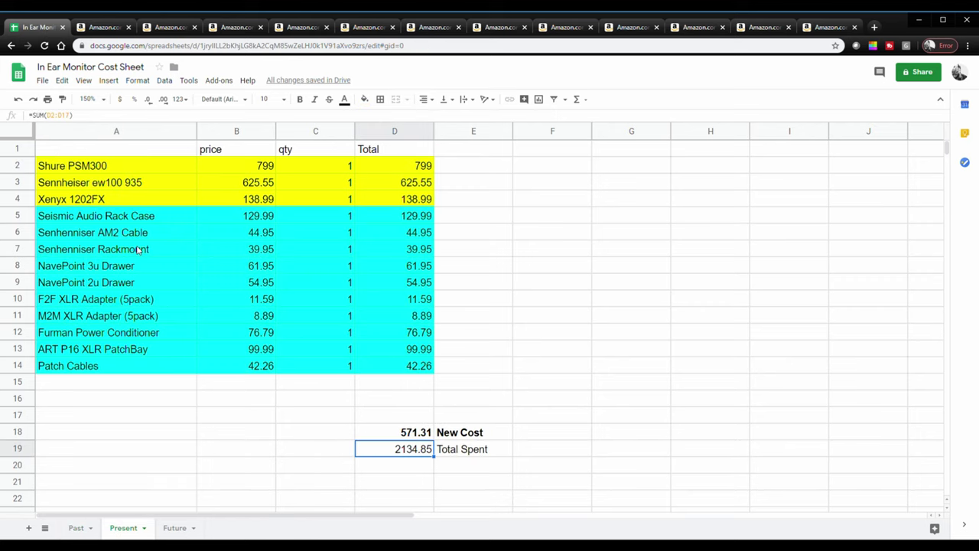
click(98, 203)
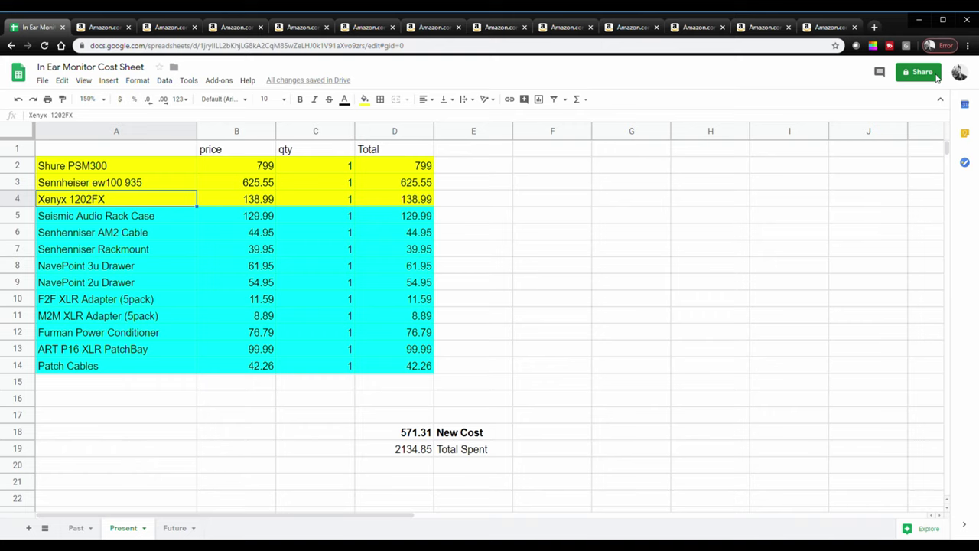
Step: Check the Future cost sheet, and examine the magnified product image in the Behringer XR18 Amazon listing
click(174, 527)
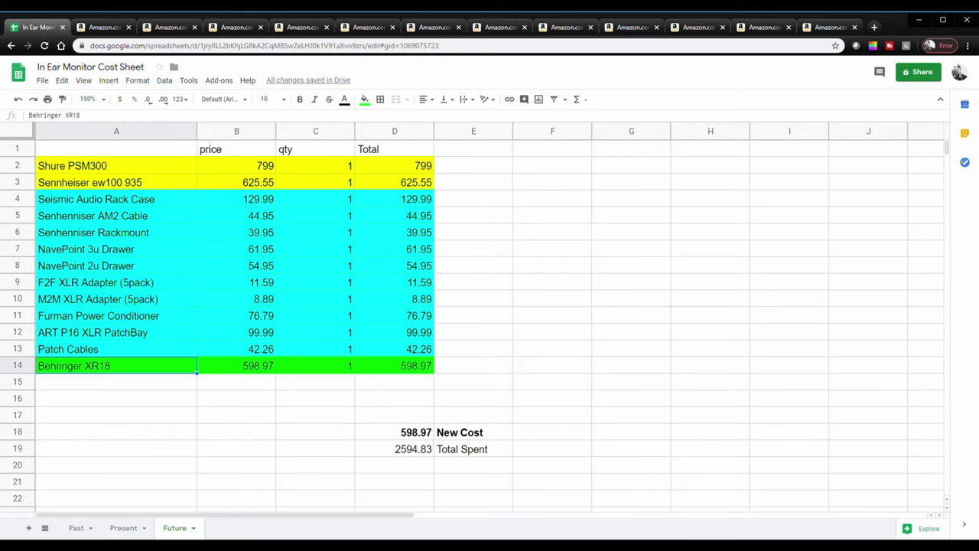
click(829, 27)
mouse_move(111, 228)
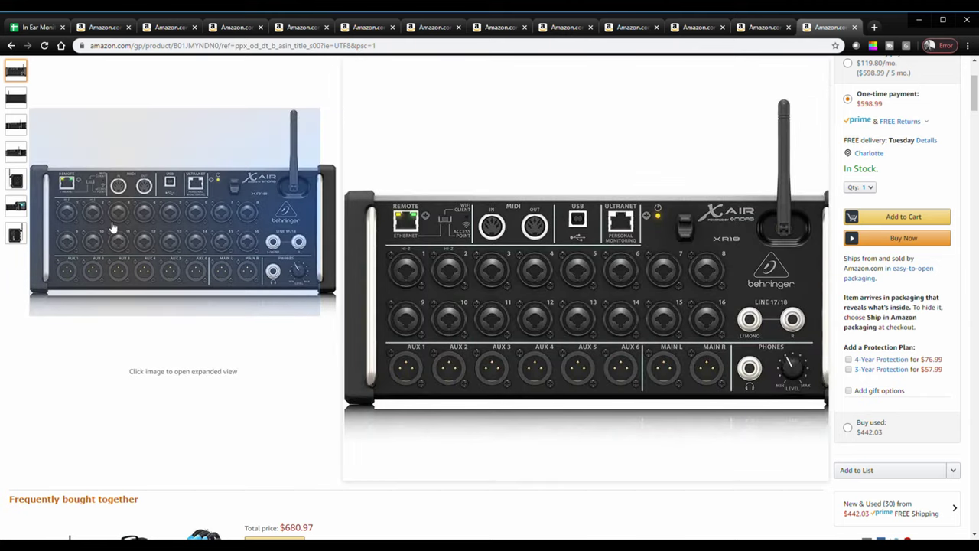